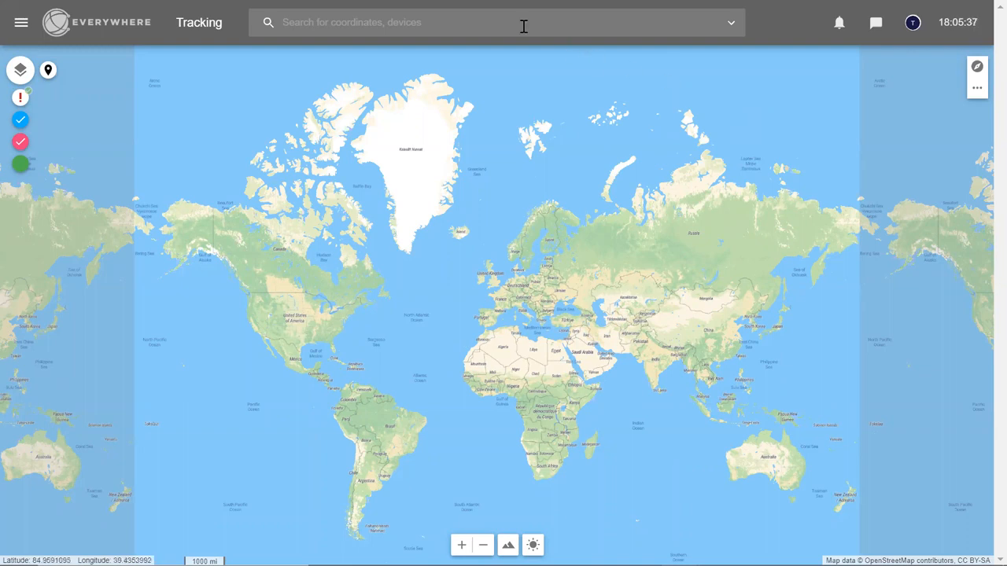
Go to the Devices page and expand Training-Team to show EM1030–EM1032 and INREACHMINI1014–1015
left_click(21, 22)
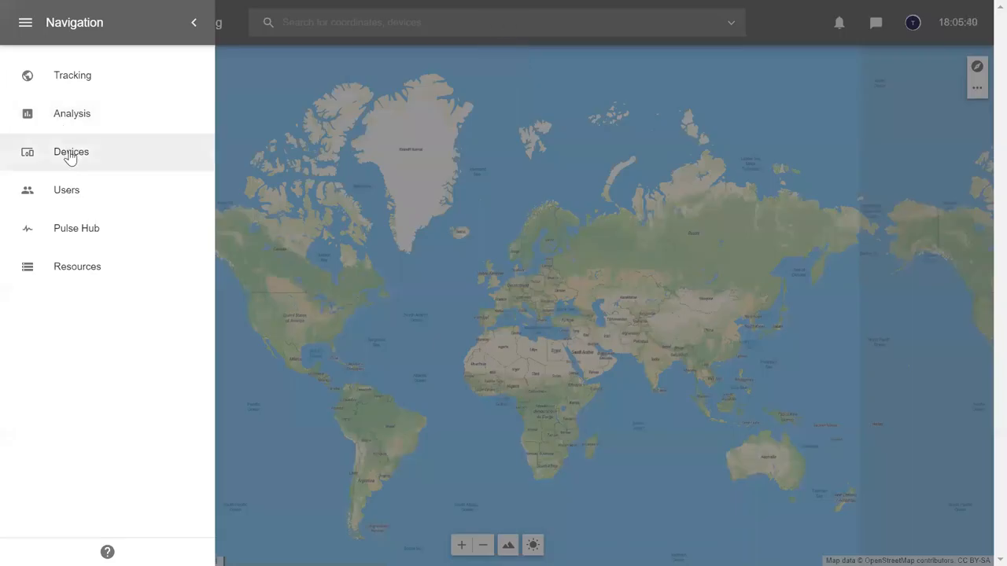
left_click(69, 154)
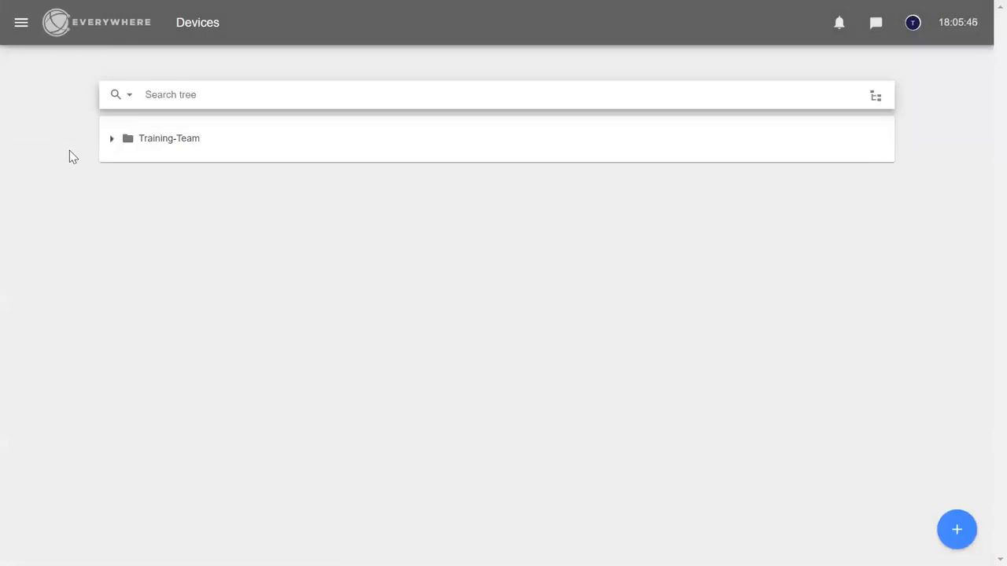
left_click(111, 140)
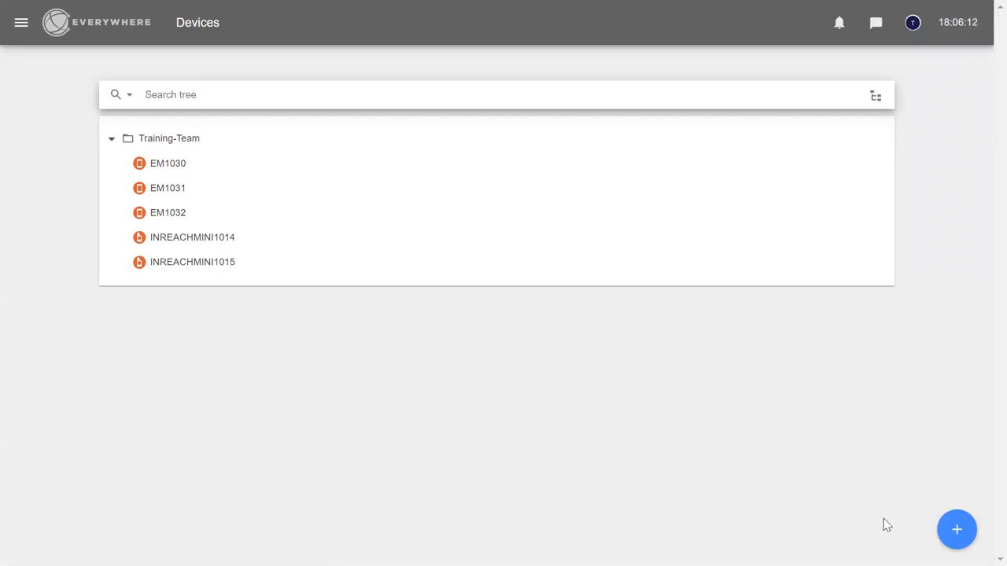
Add a team named 'Team-A' with Training-Team selected as its parent team
left_click(956, 532)
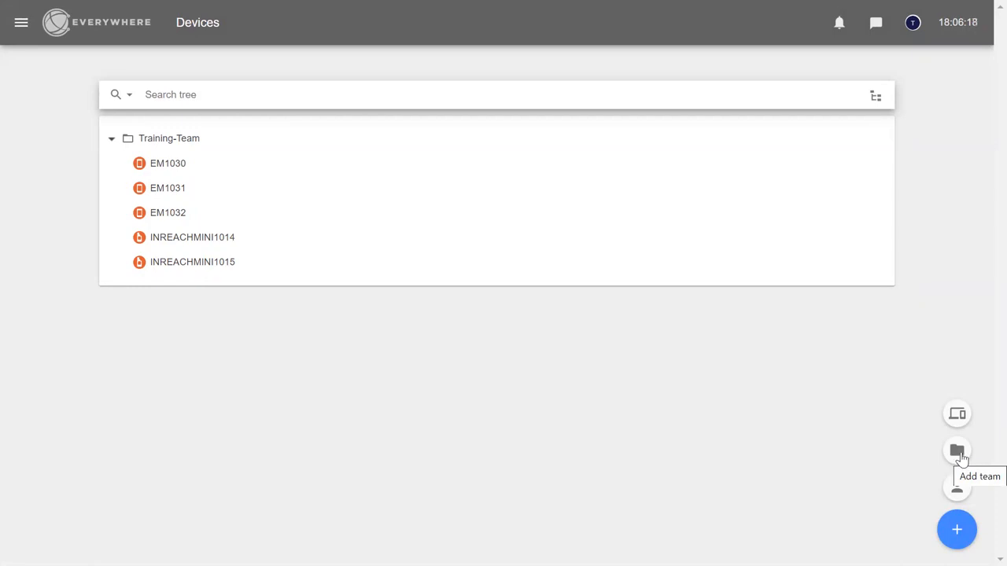
left_click(959, 453)
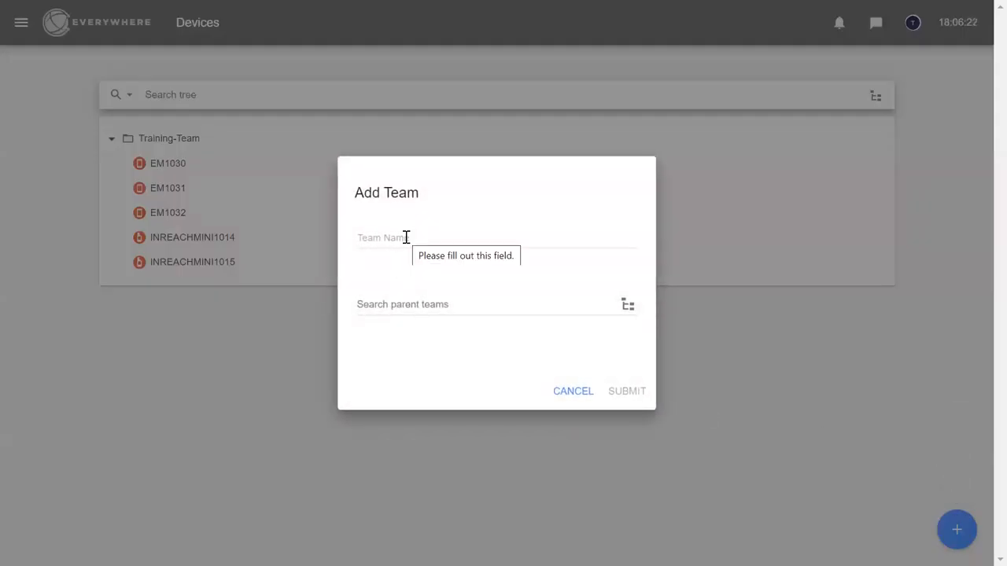
left_click(406, 237)
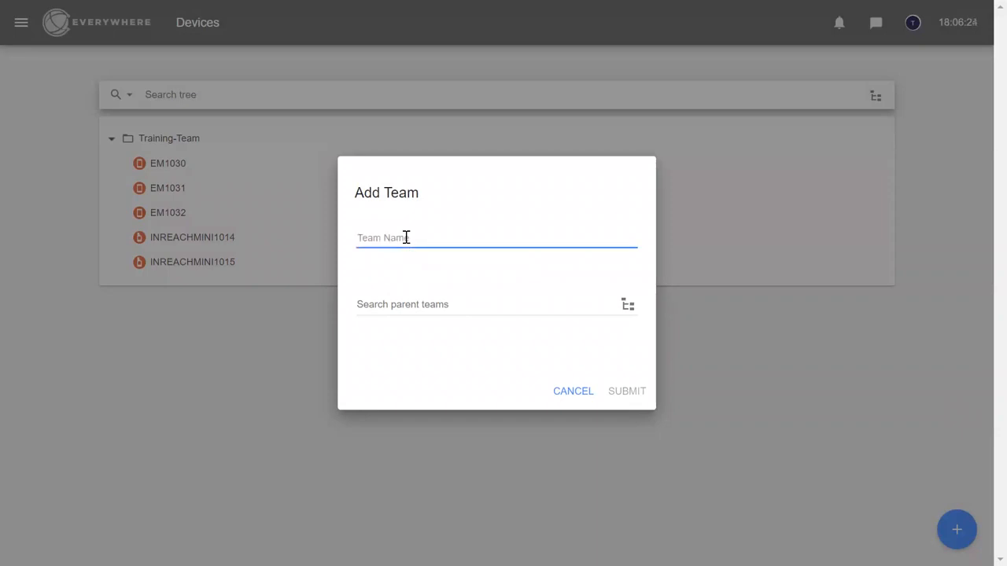
type("Team-A")
left_click(628, 305)
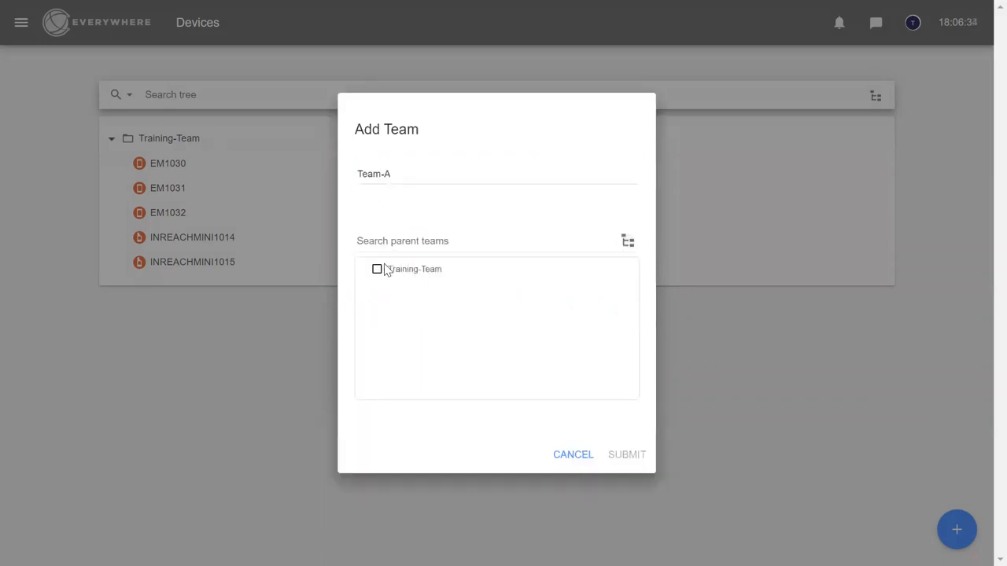
left_click(378, 271)
left_click(619, 394)
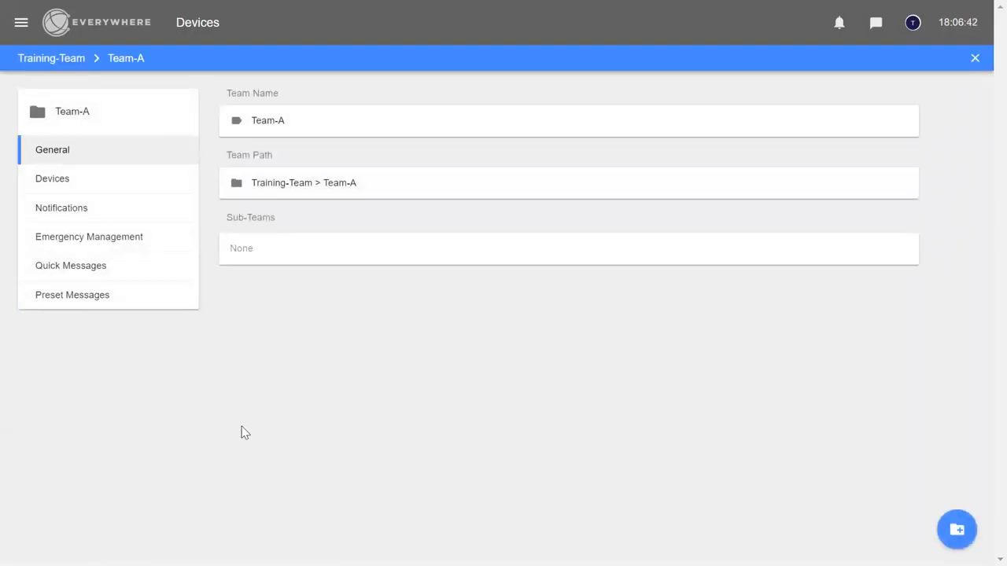
Add a team named 'Team-B' under parent Training-Team, then close its details view
left_click(976, 61)
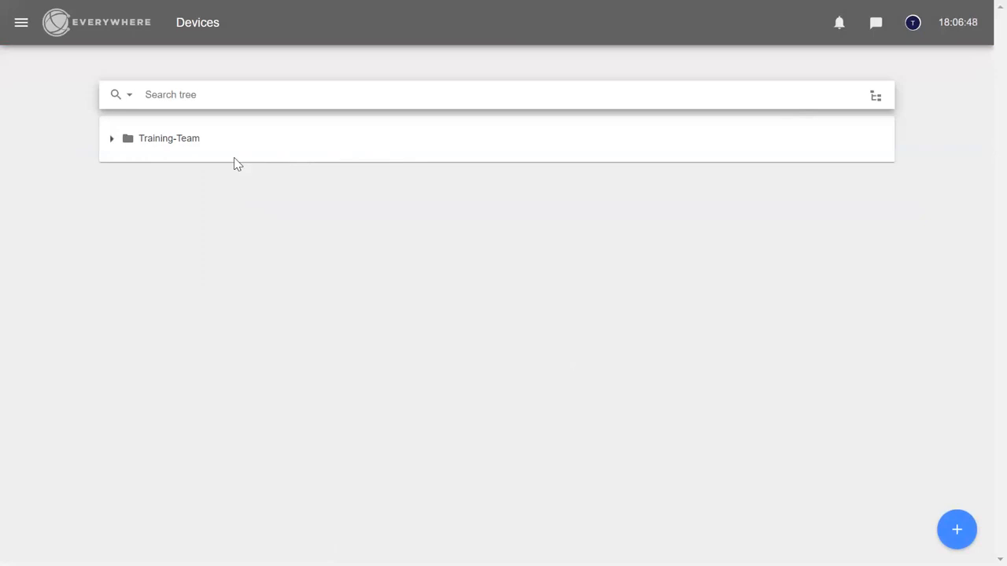
left_click(111, 142)
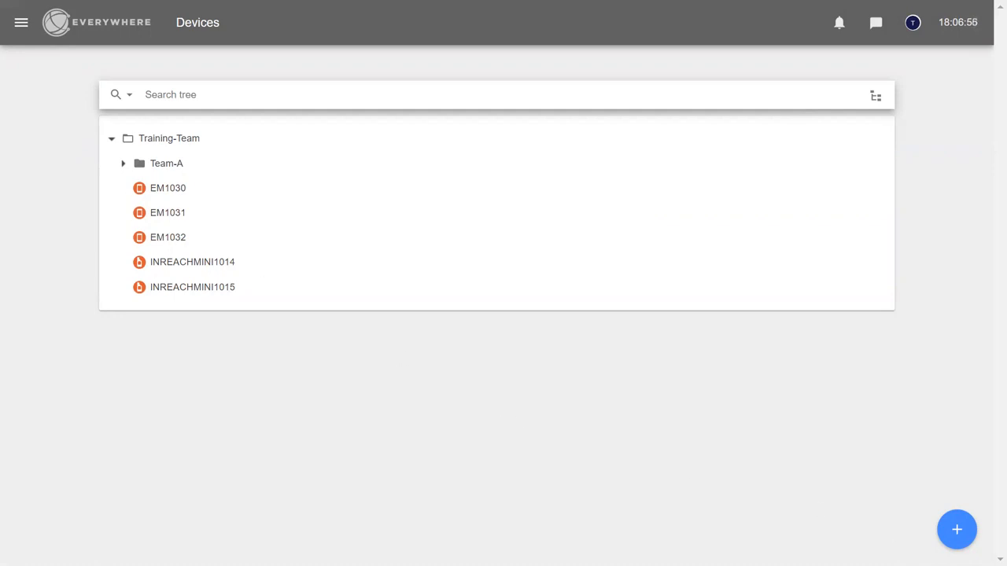
left_click(955, 534)
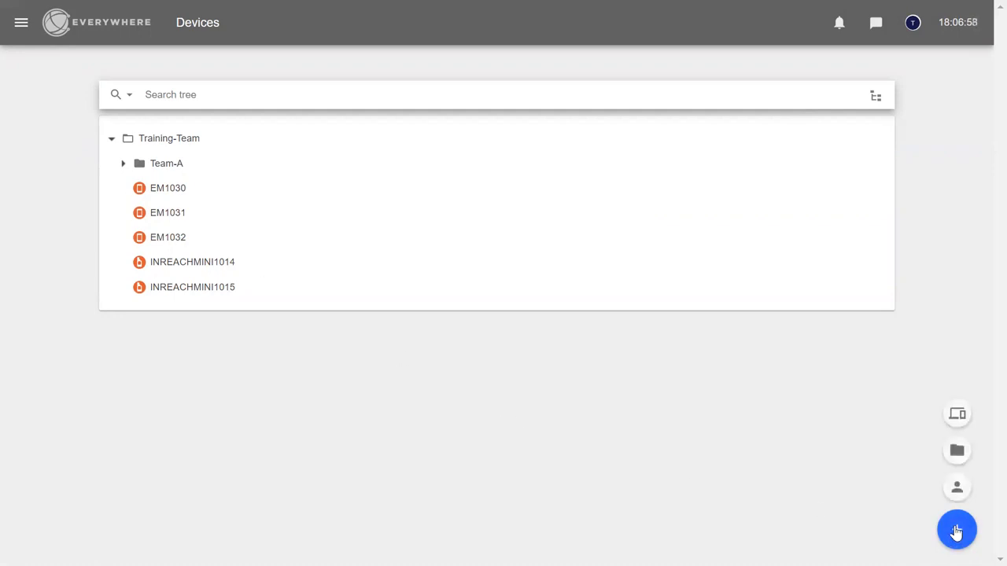
left_click(956, 453)
left_click(375, 238)
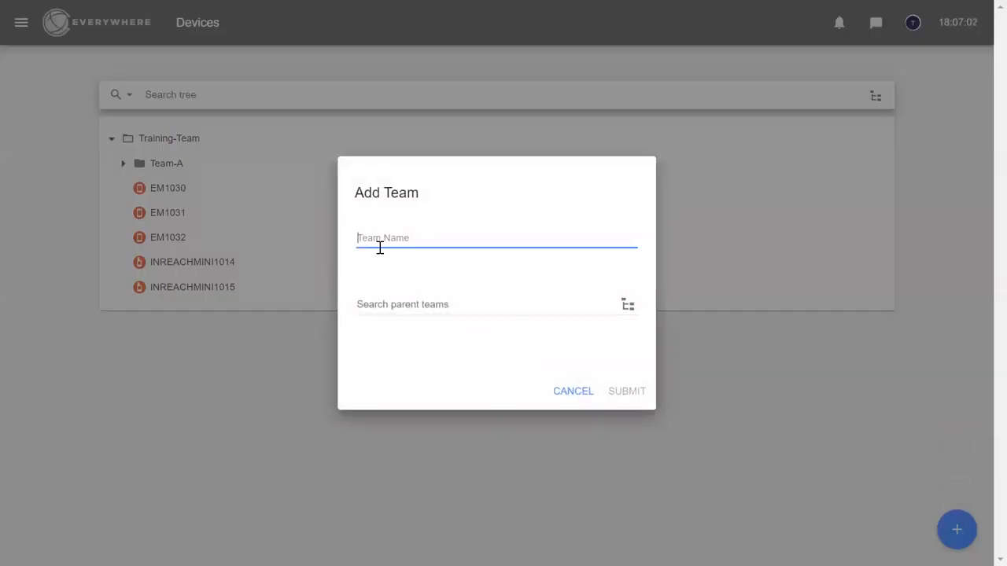
type("Team")
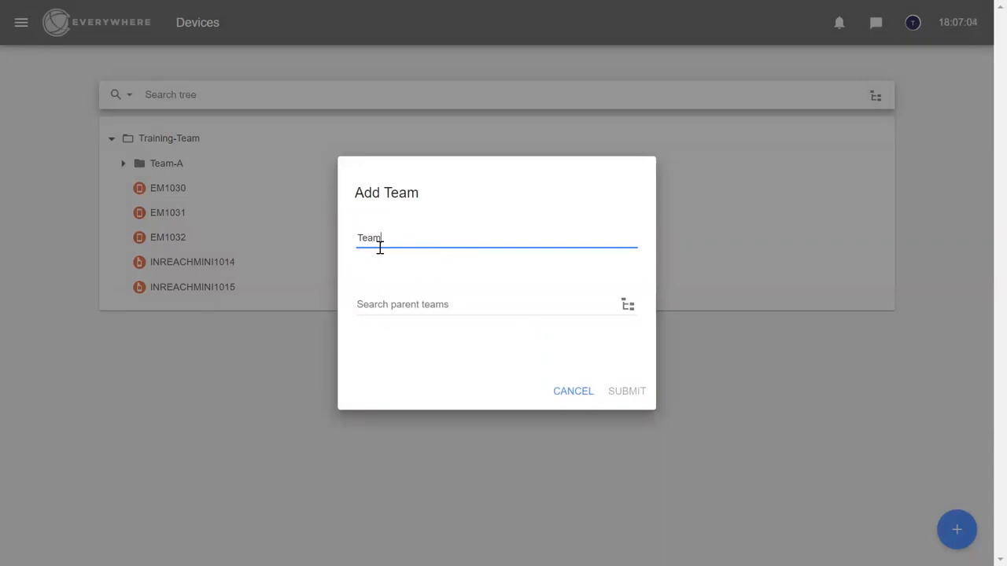
type("-B")
left_click(629, 309)
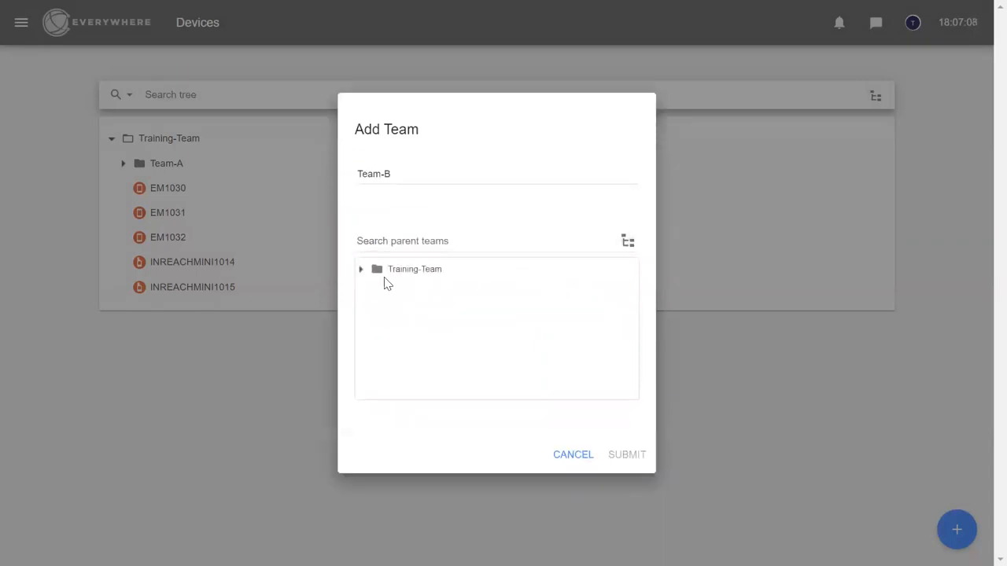
left_click(377, 271)
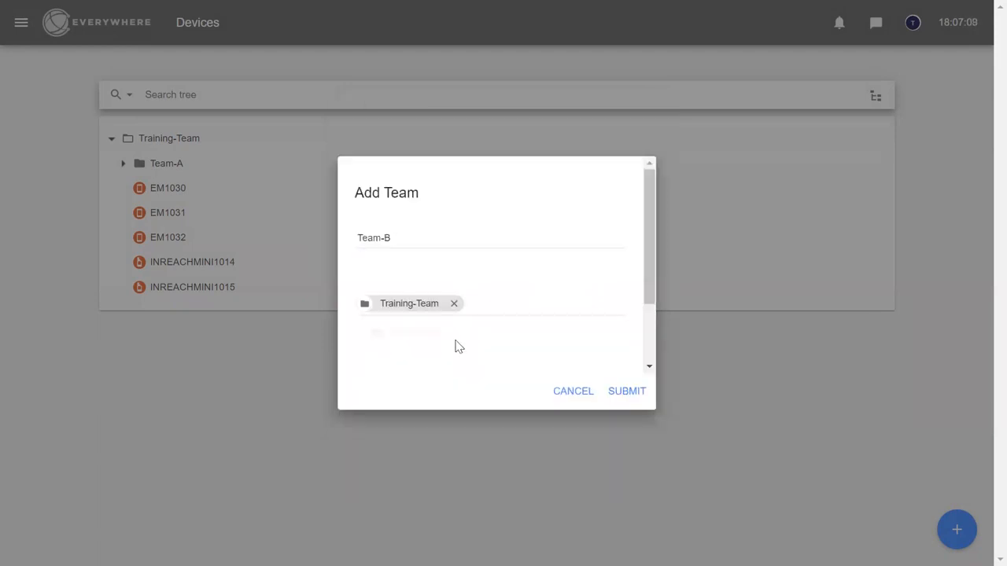
left_click(621, 394)
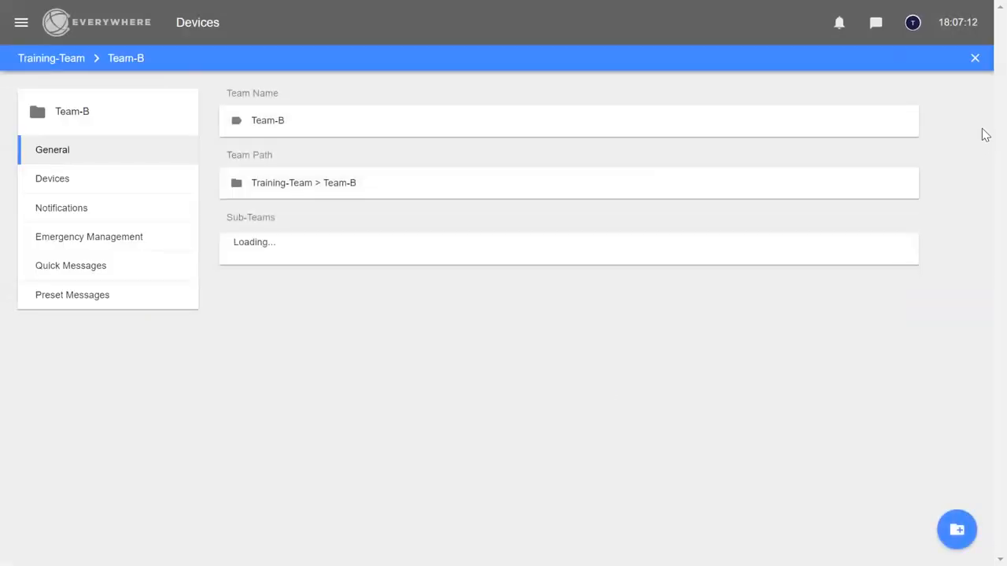
left_click(975, 58)
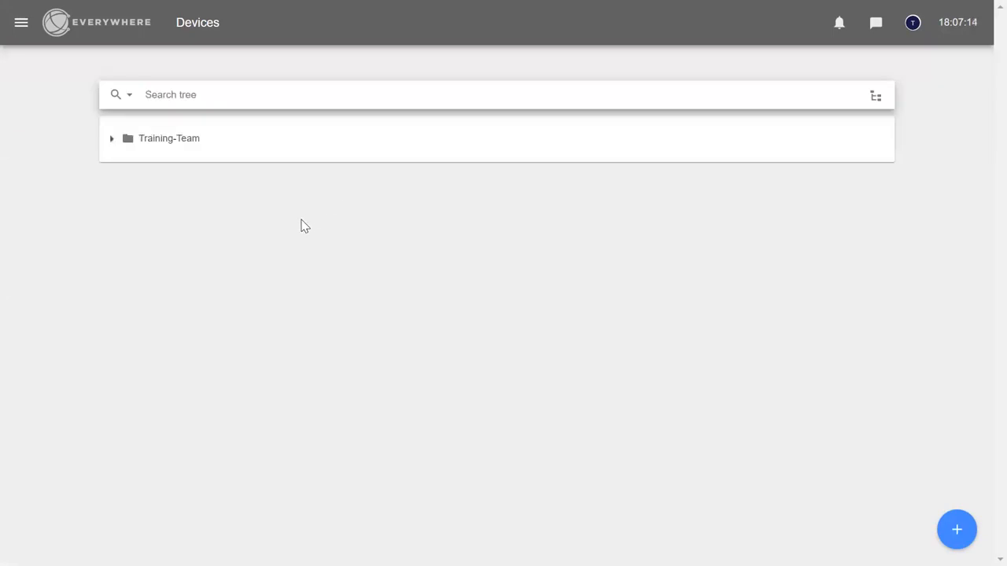
Expand Training-Team, then expand Team-A and Team-B to check they hold no devices
left_click(110, 138)
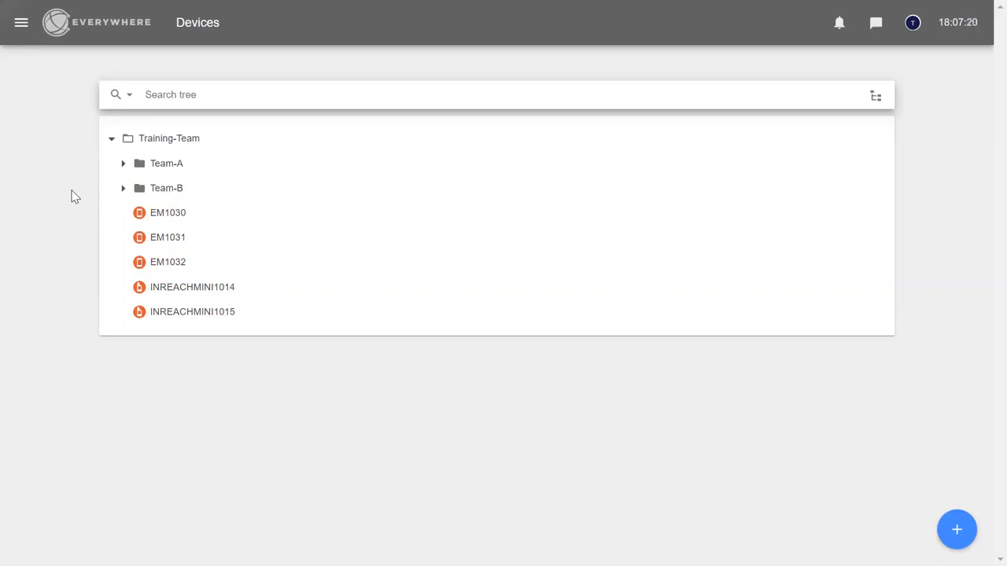
left_click(124, 165)
left_click(123, 190)
Move EM1030 and INREACHMINI1014 to Team-A, confirm, and clear the selection
left_click(139, 212)
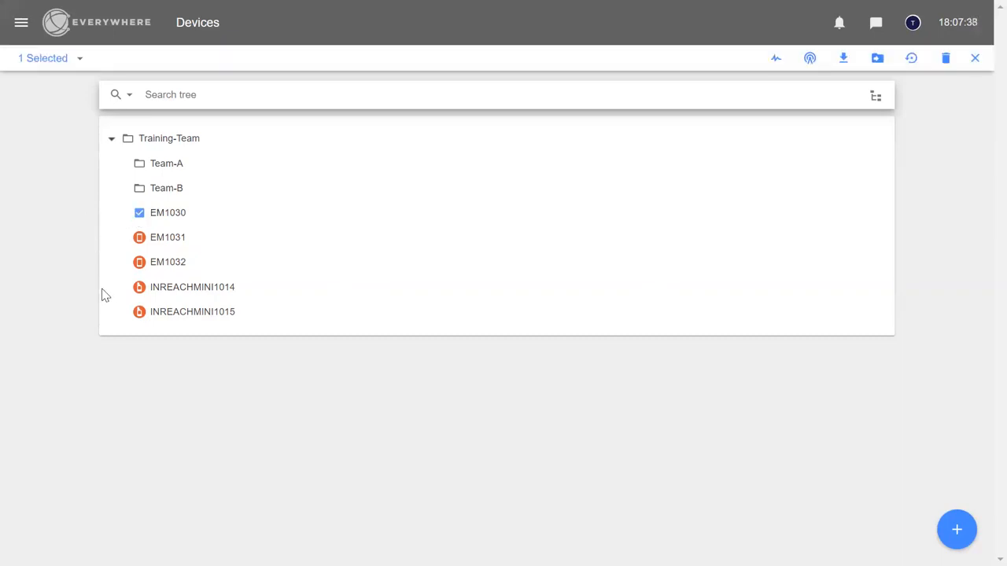
left_click(140, 287)
left_click(878, 60)
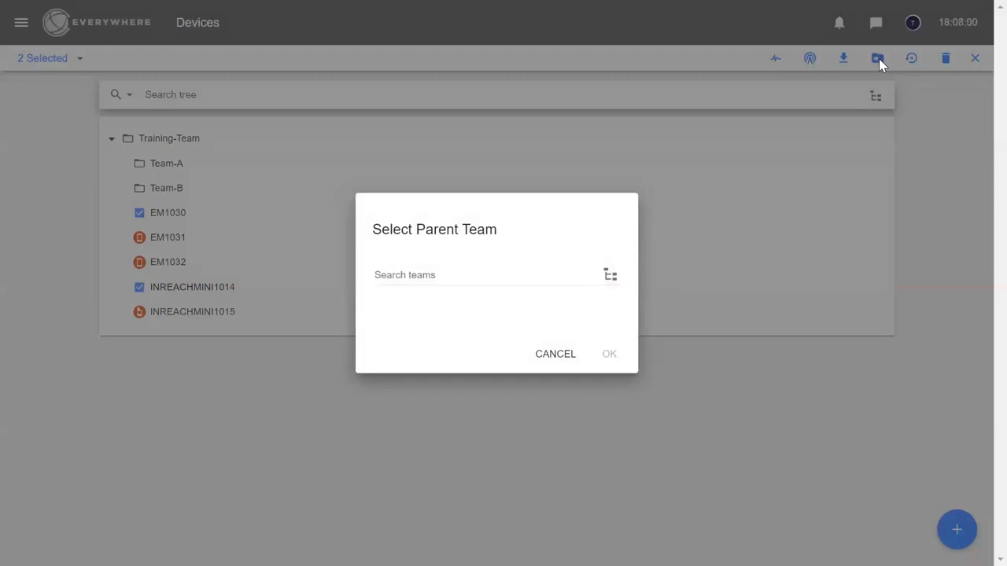
left_click(611, 279)
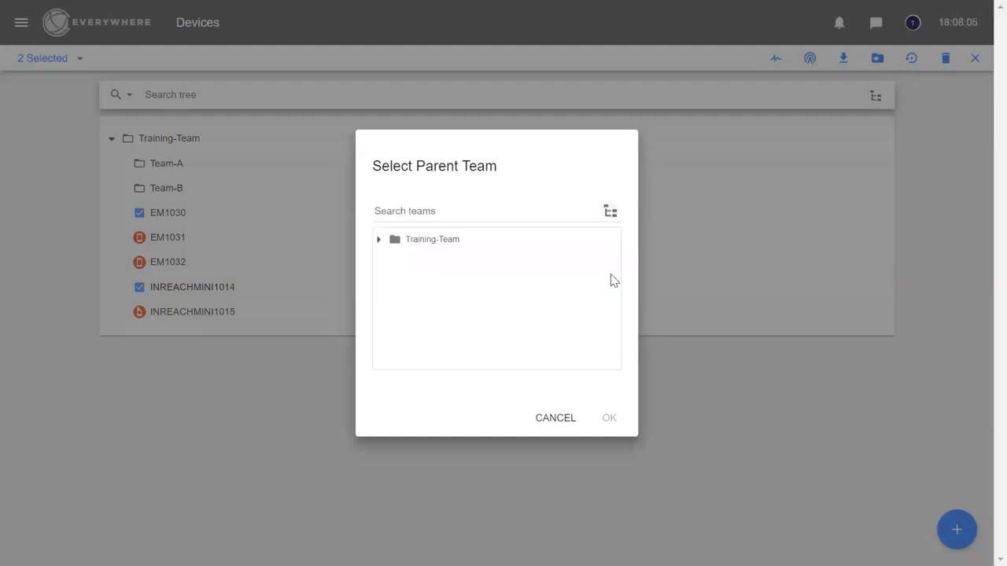
left_click(379, 241)
left_click(406, 262)
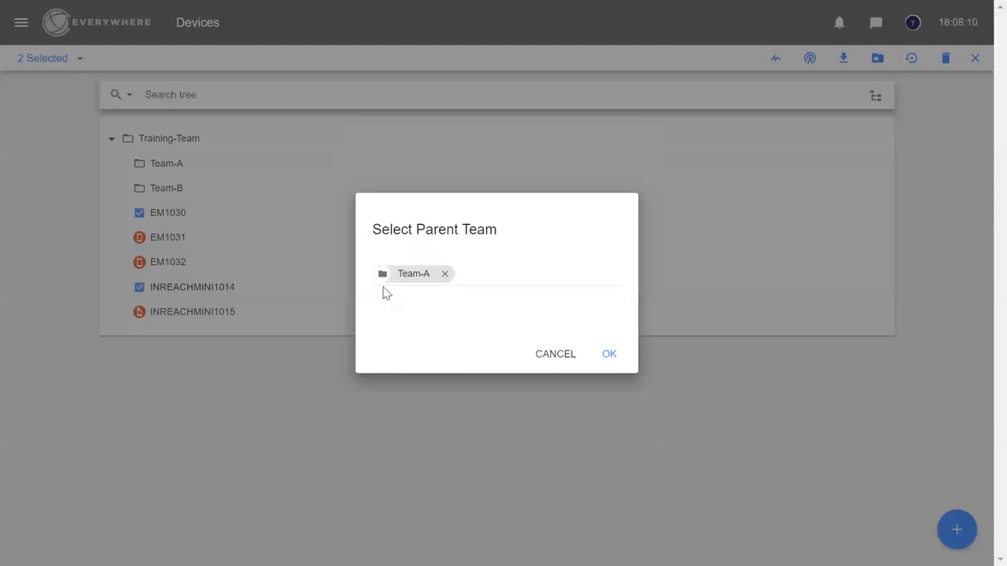
left_click(610, 356)
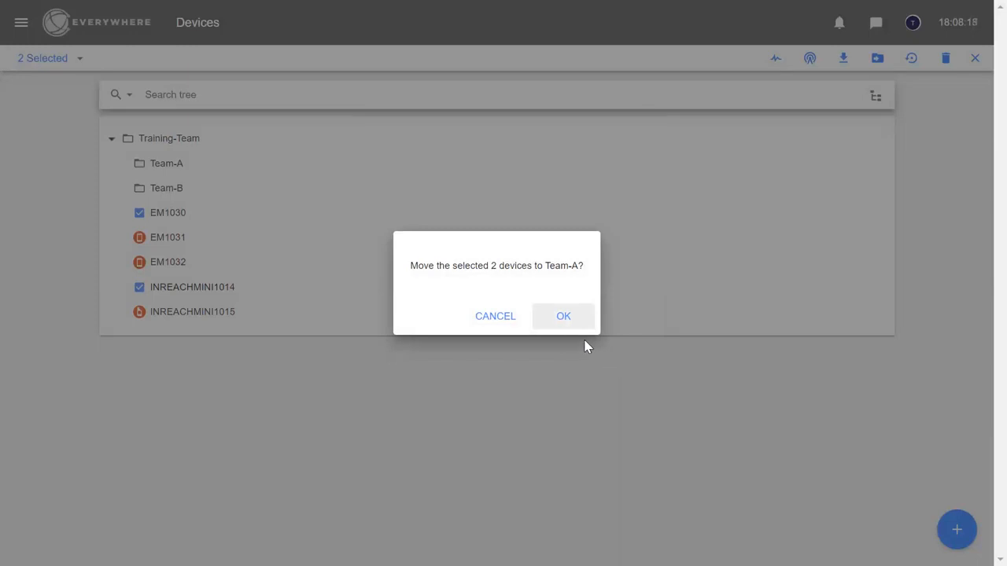
left_click(566, 321)
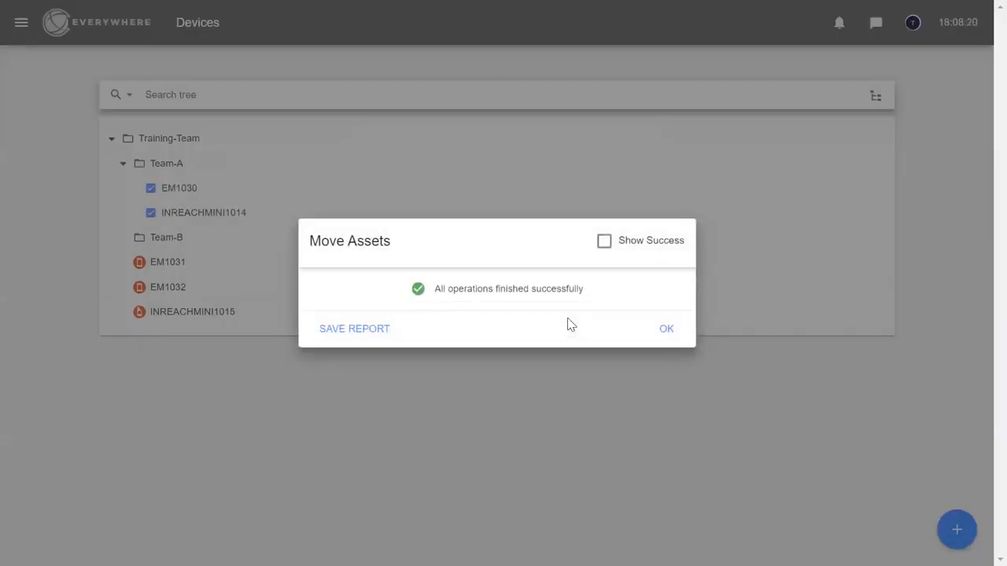
left_click(664, 330)
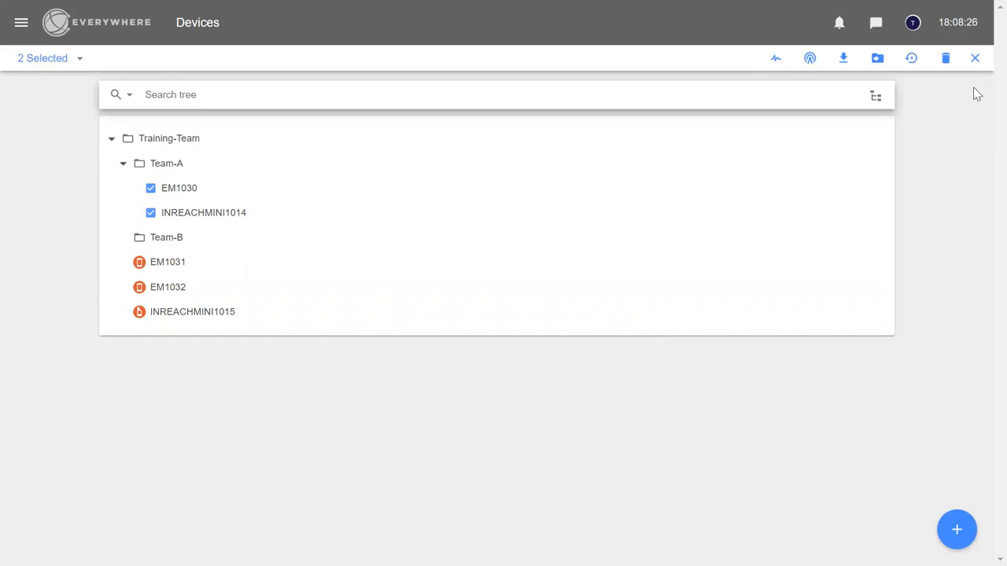
left_click(976, 58)
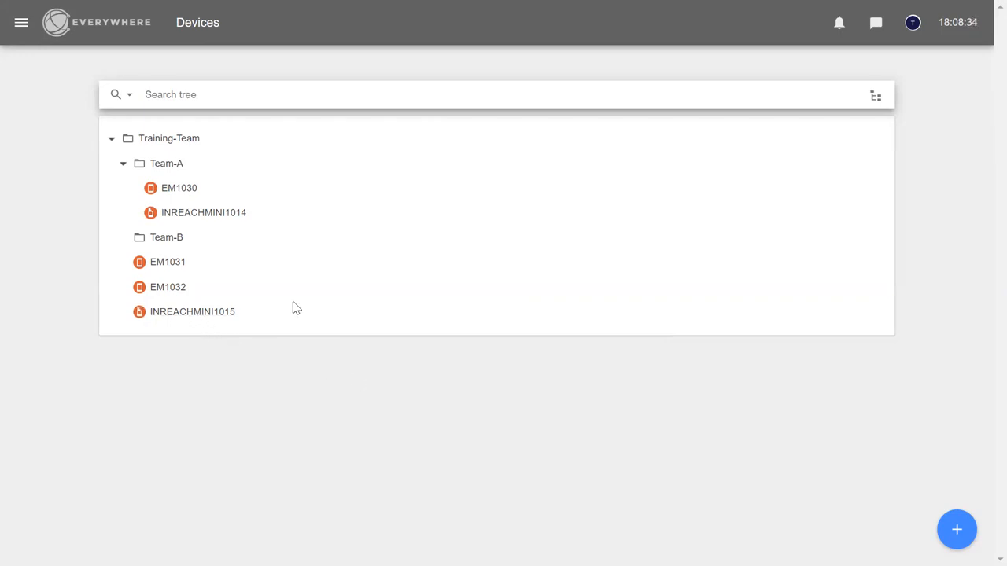
Move EM1031 and INREACHMINI1015 to Team-B and confirm the move
left_click(140, 265)
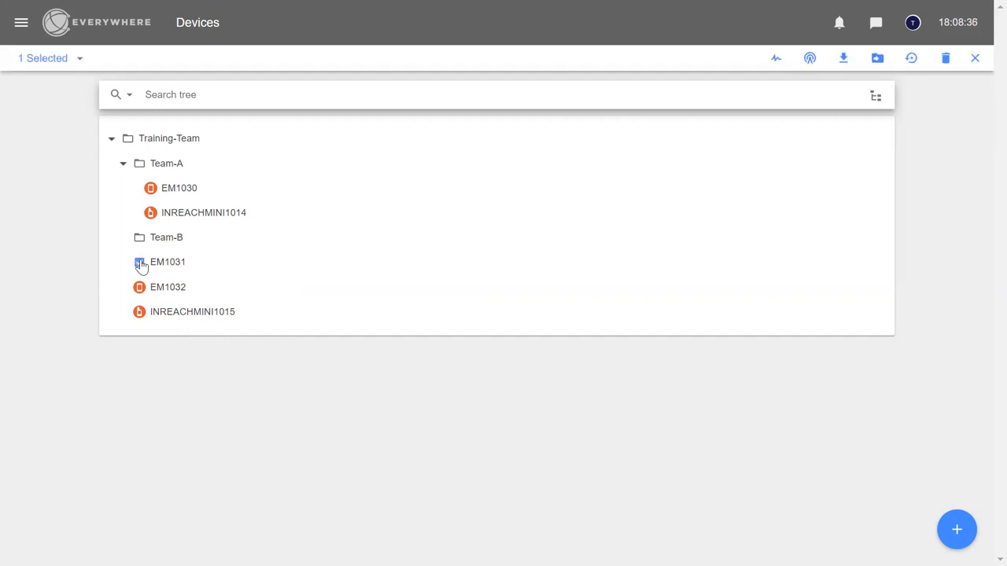
left_click(140, 316)
left_click(878, 60)
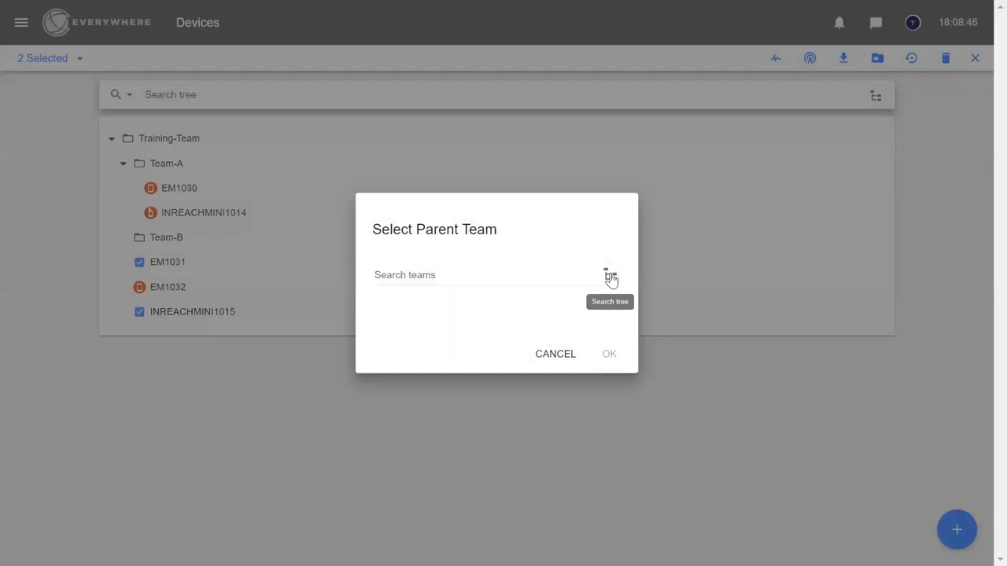
left_click(611, 278)
left_click(379, 240)
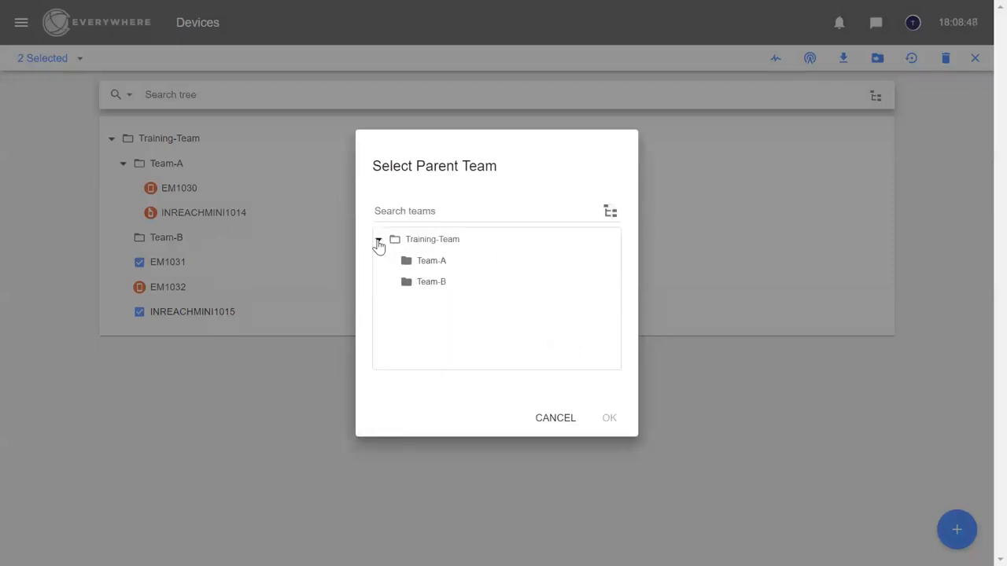
left_click(407, 285)
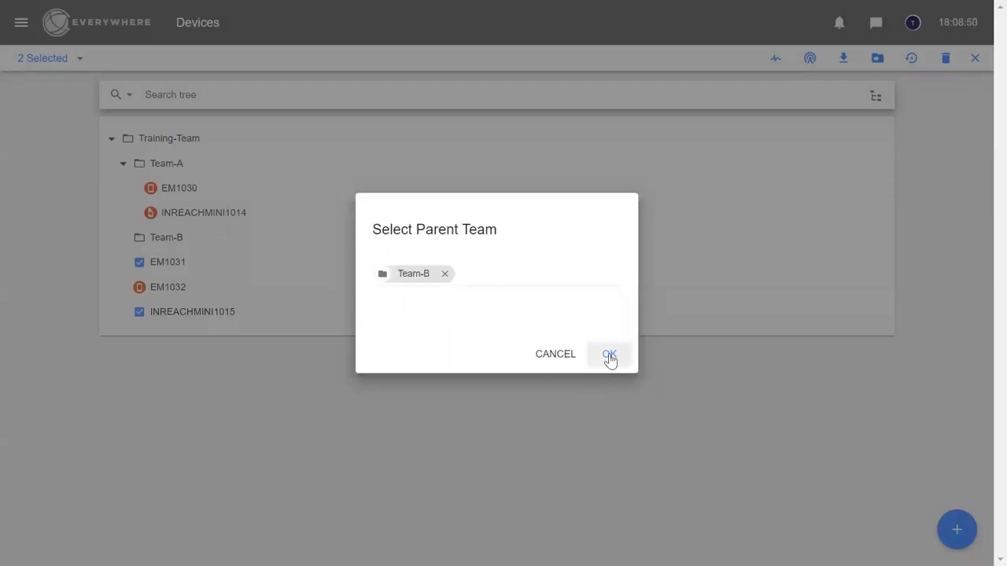
left_click(608, 360)
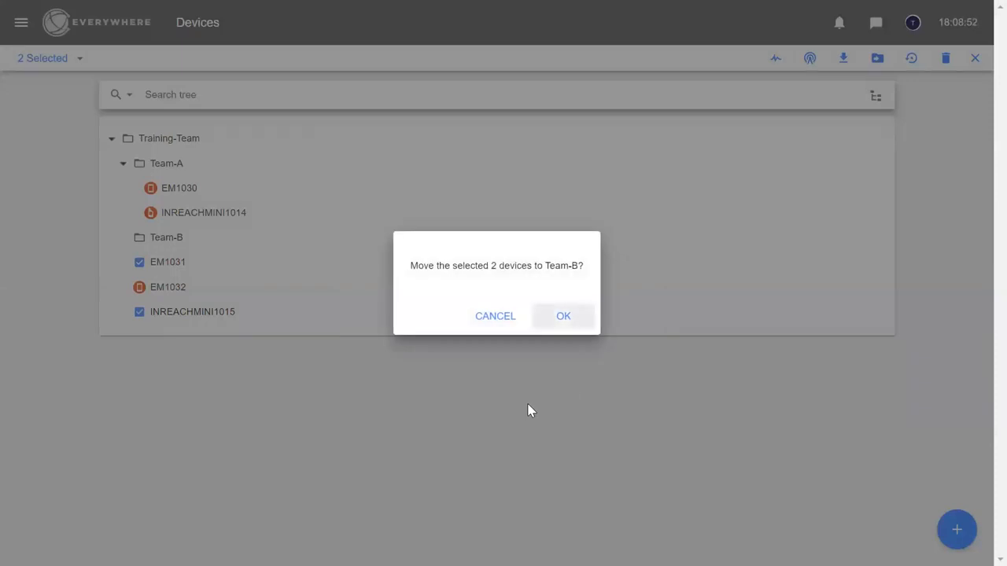
left_click(561, 317)
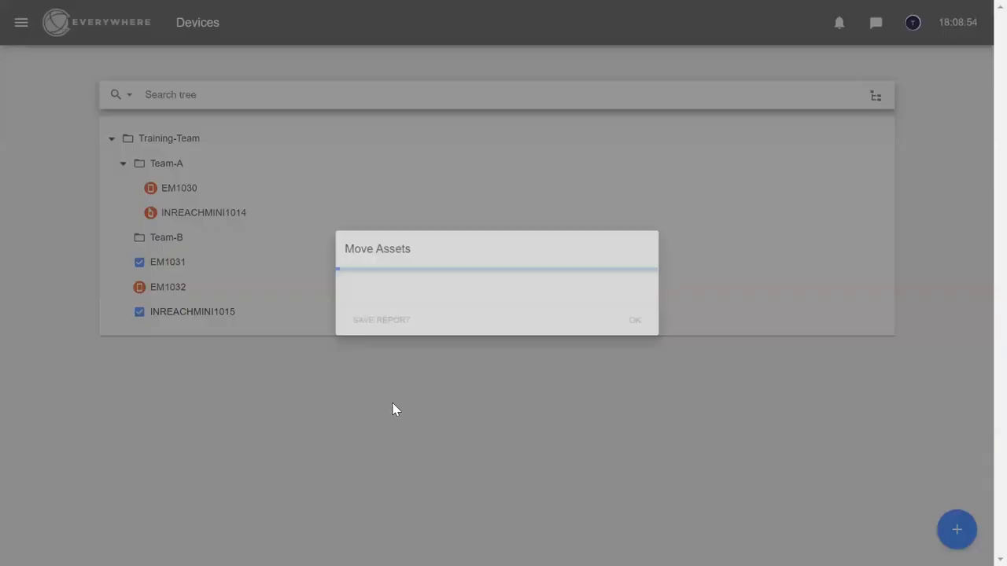
left_click(666, 330)
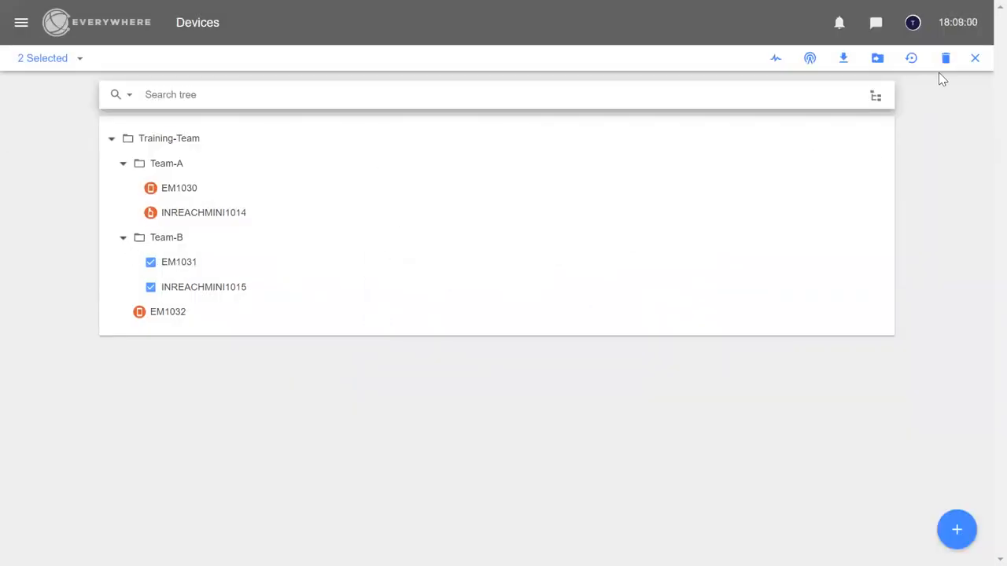
Clear the device selection and collapse Team-B and Team-A in the tree
left_click(974, 61)
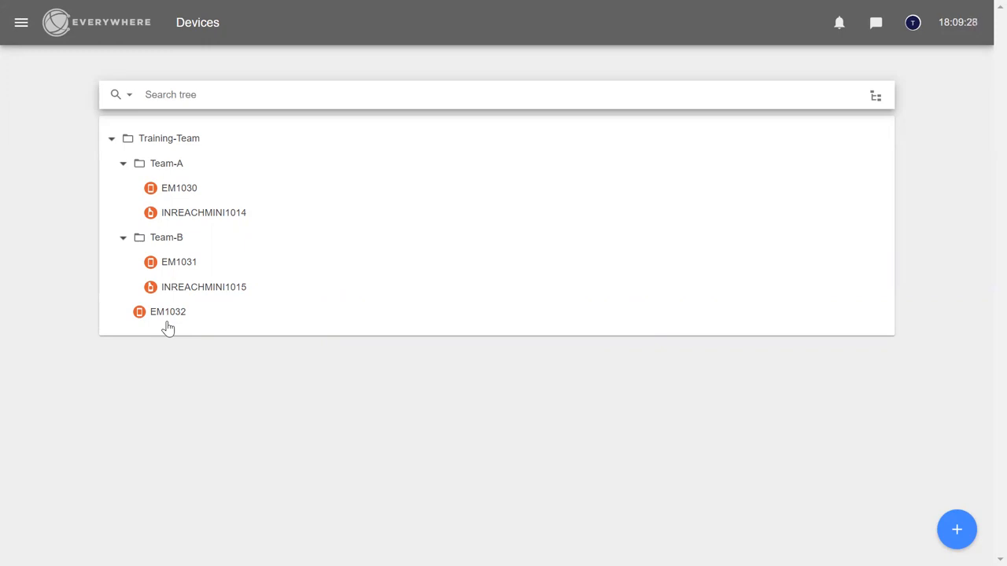
left_click(124, 239)
left_click(123, 169)
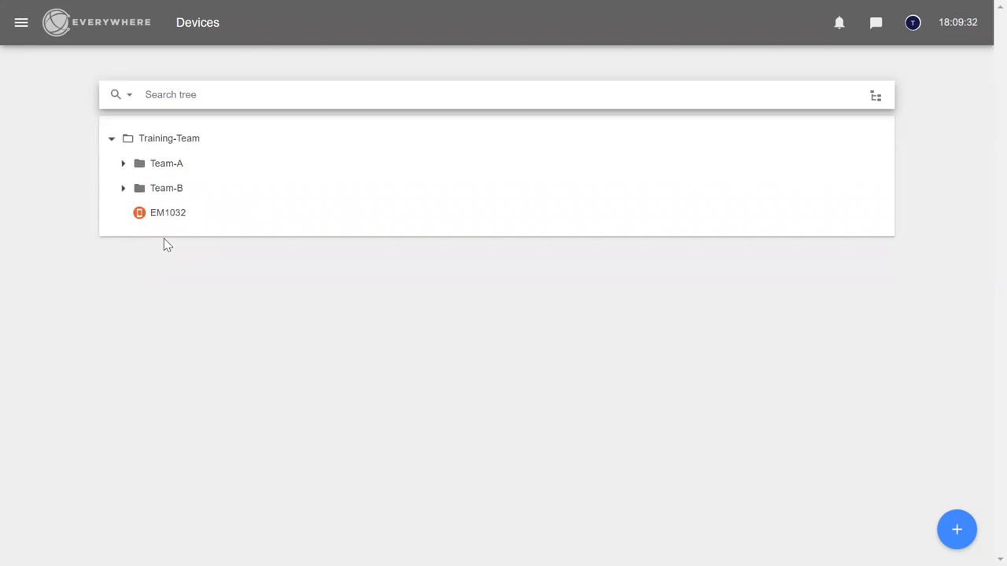